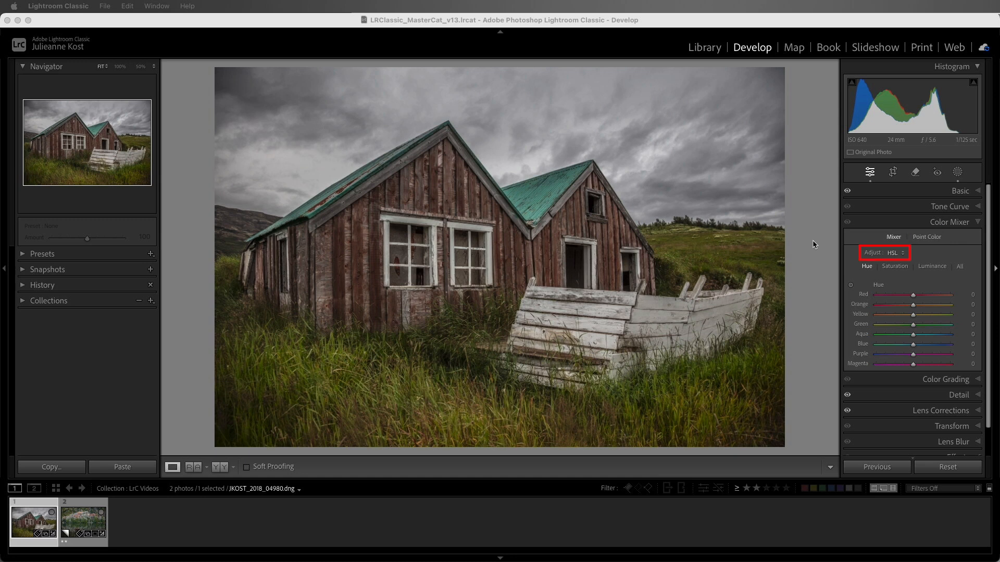
# Look through the Color Mixer's HSL mode, showing the Saturation, Luminance and All slider sets
pyautogui.click(905, 255)
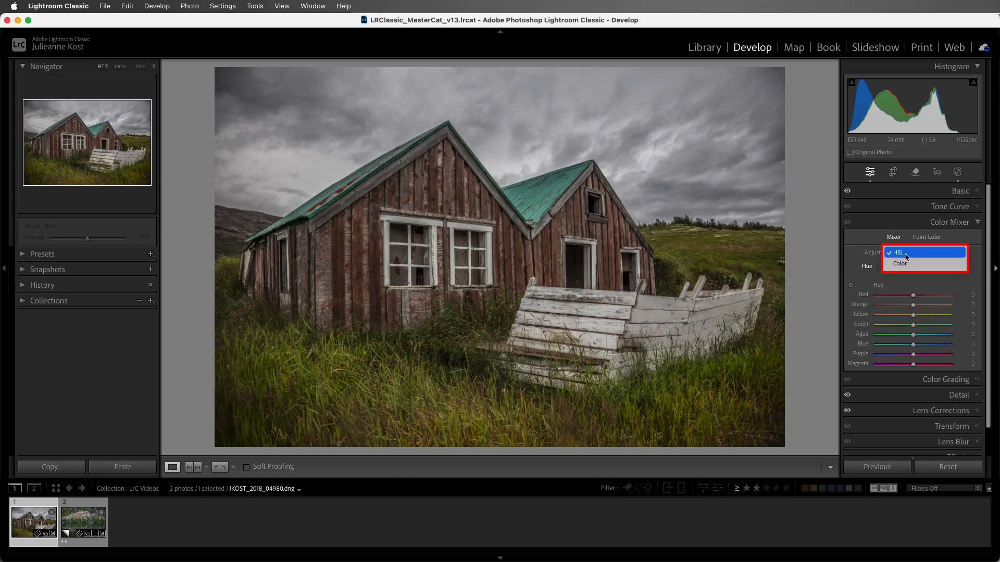
pyautogui.click(911, 253)
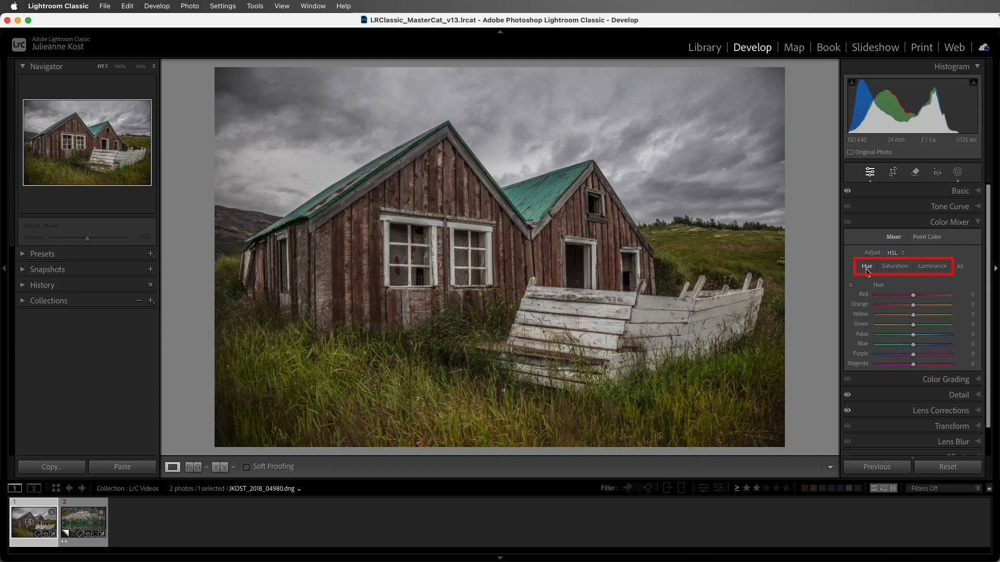
pyautogui.click(895, 266)
pyautogui.click(931, 267)
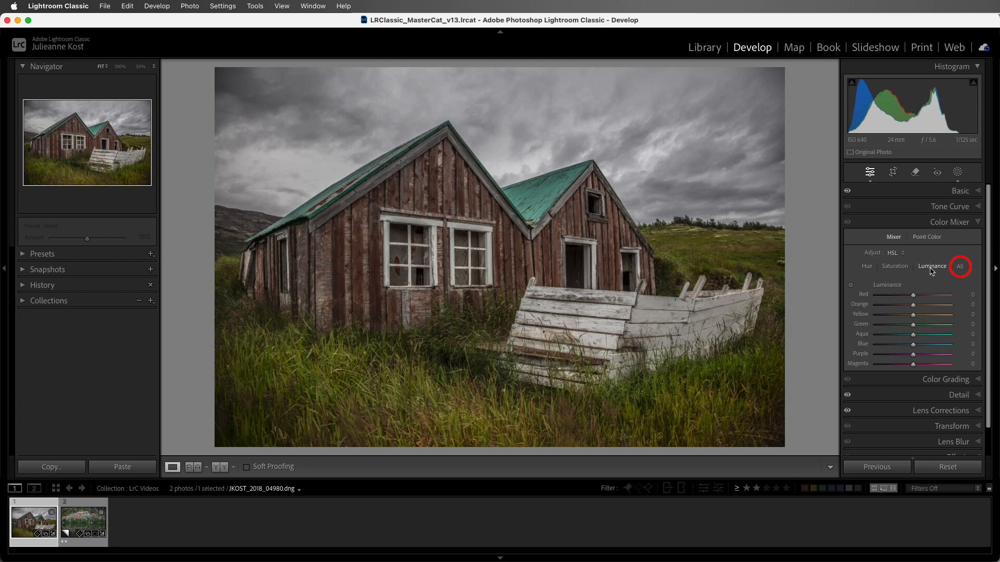
pyautogui.click(960, 266)
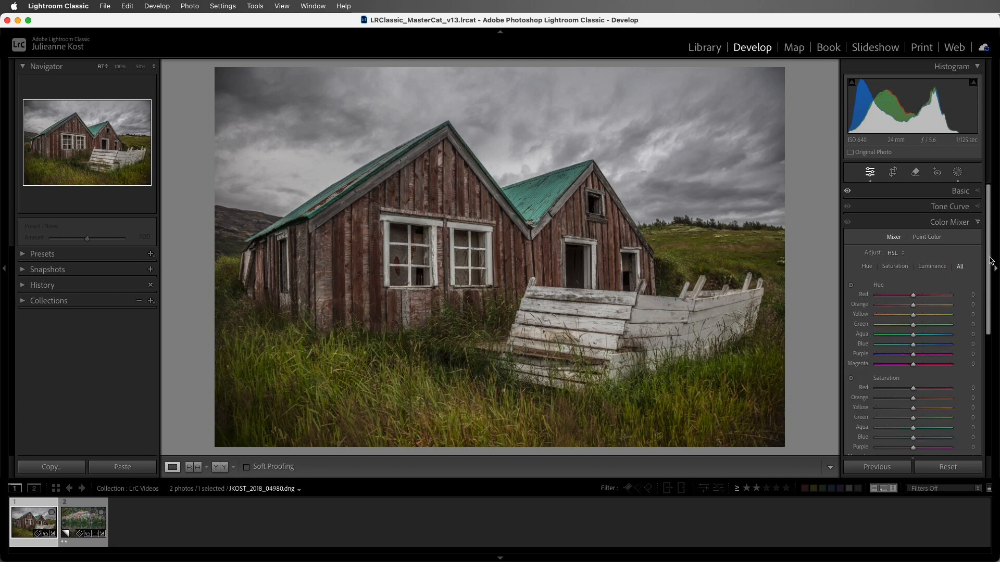
pyautogui.moveTo(991, 261)
pyautogui.mouseDown()
pyautogui.moveTo(990, 314)
pyautogui.moveTo(990, 272)
pyautogui.mouseUp()
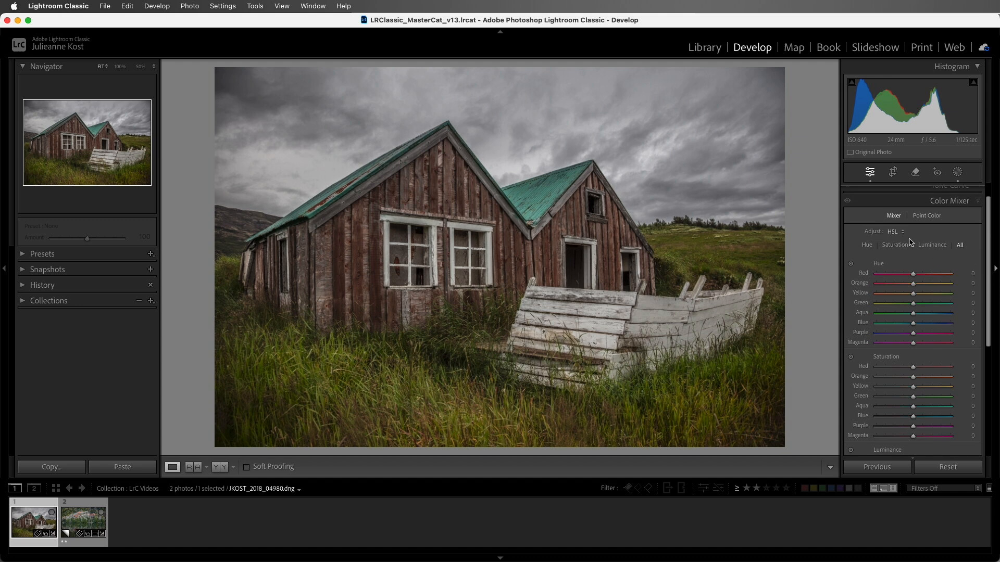
# Switch the Color Mixer to Color mode and examine the sliders for orange, yellow and all colors together
pyautogui.click(894, 231)
pyautogui.click(915, 244)
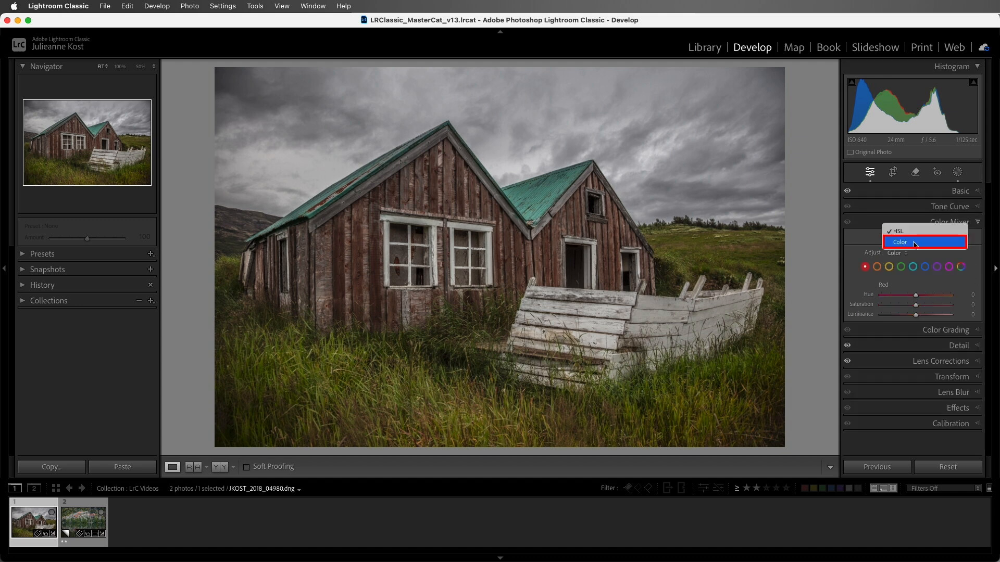
pyautogui.click(876, 267)
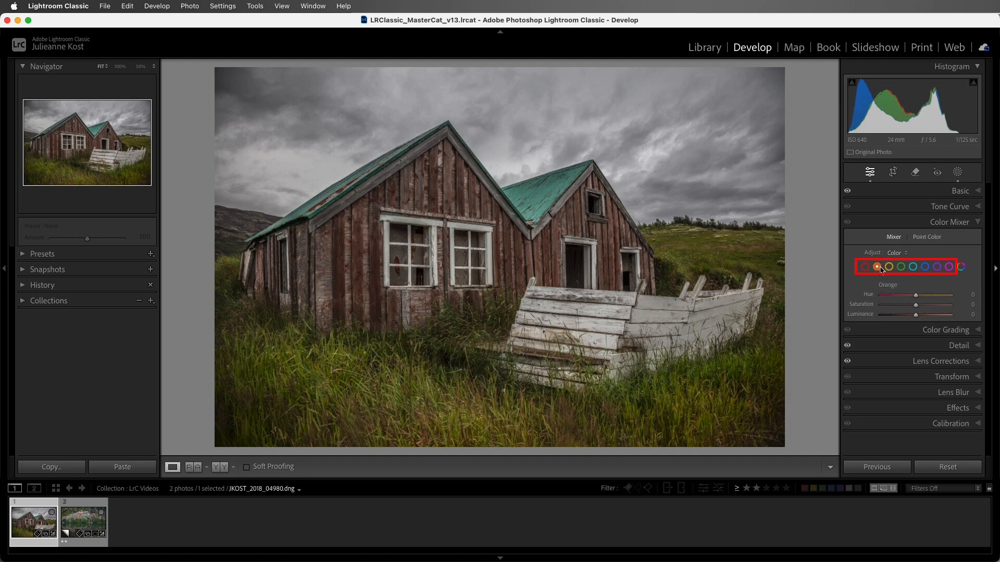
pyautogui.click(889, 266)
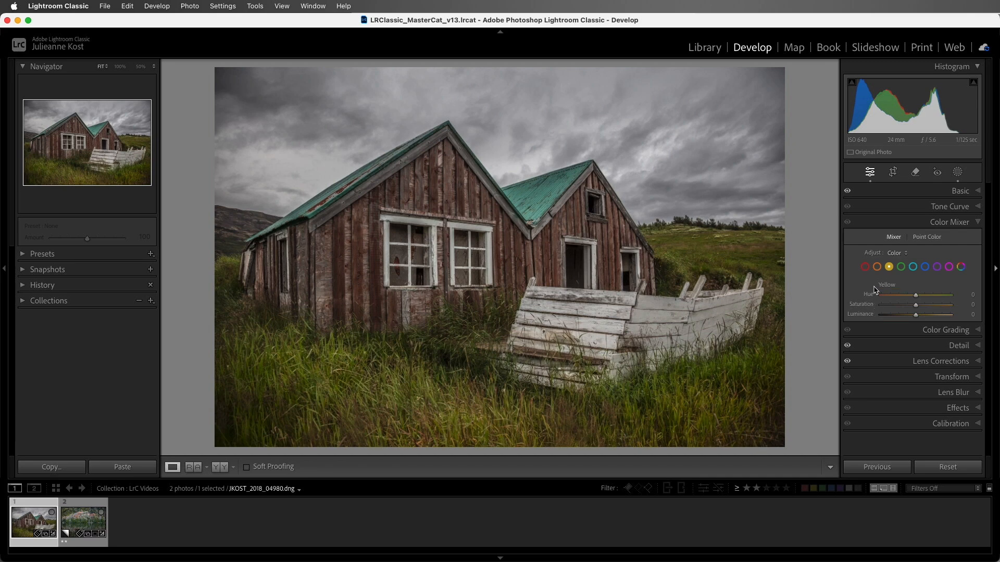
pyautogui.click(961, 267)
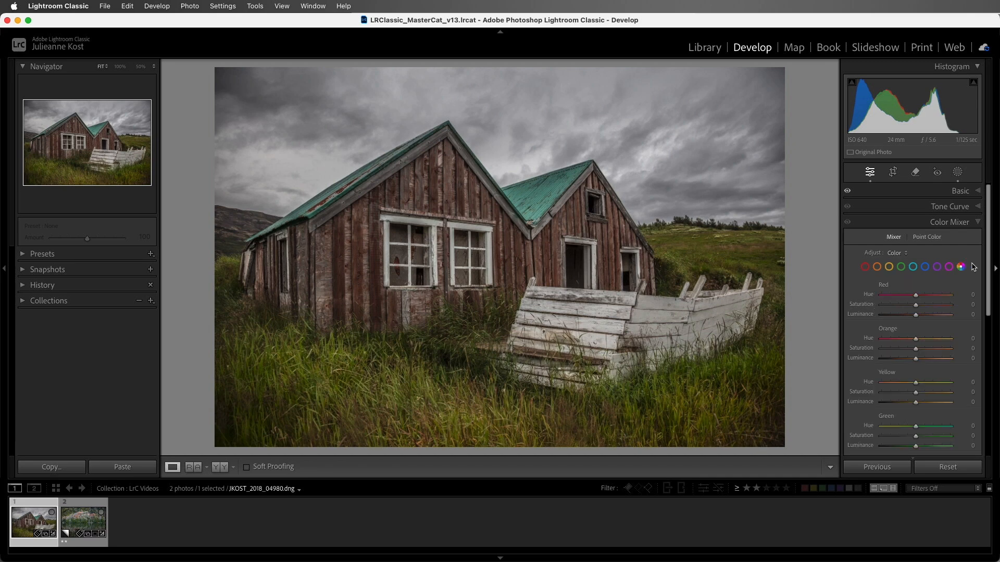
pyautogui.scroll(-2, 989, 275)
pyautogui.scroll(-3, 988, 273)
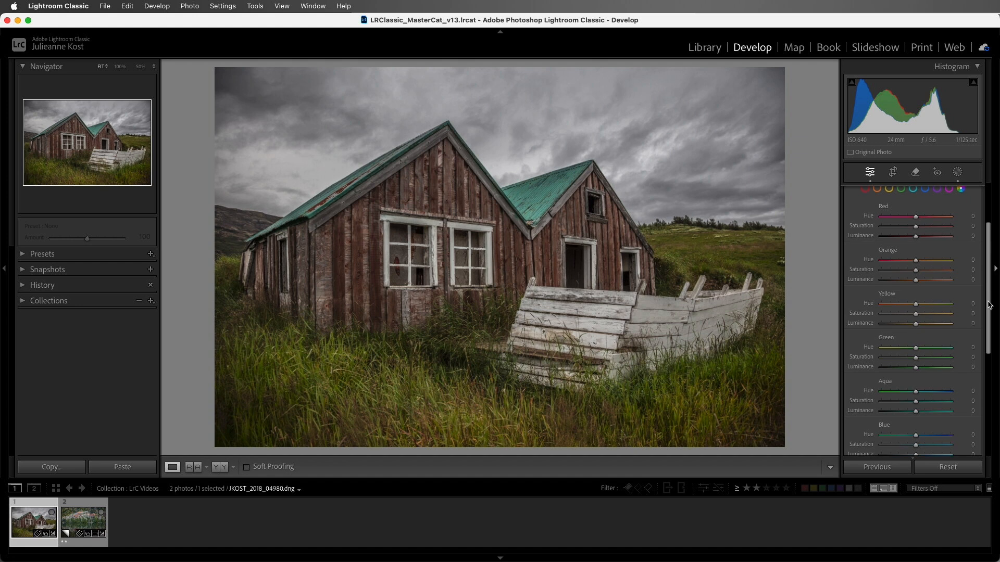
pyautogui.scroll(4, 989, 271)
pyautogui.scroll(1, 990, 267)
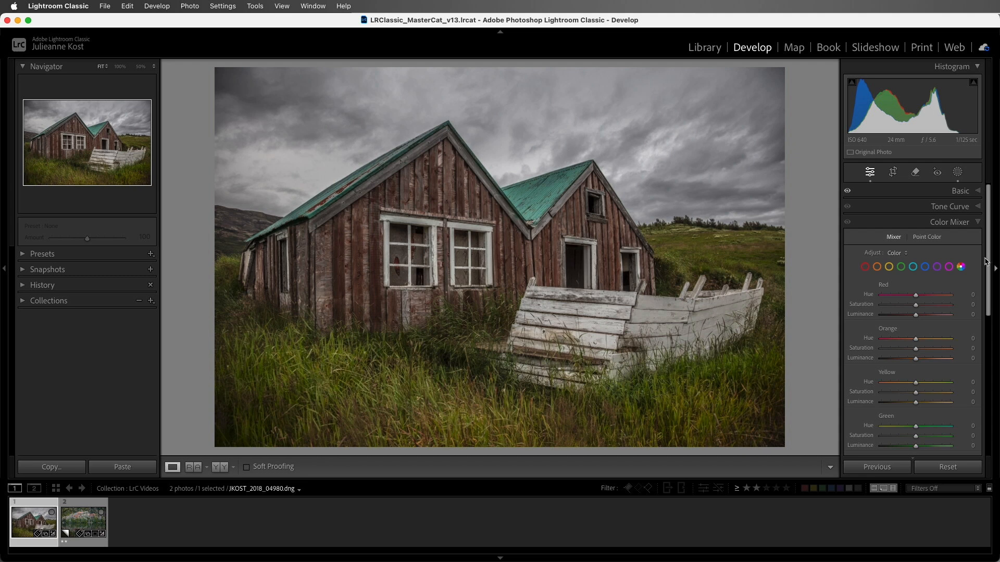
# Return the Color Mixer to HSL mode and set the Green hue to −86
pyautogui.click(901, 253)
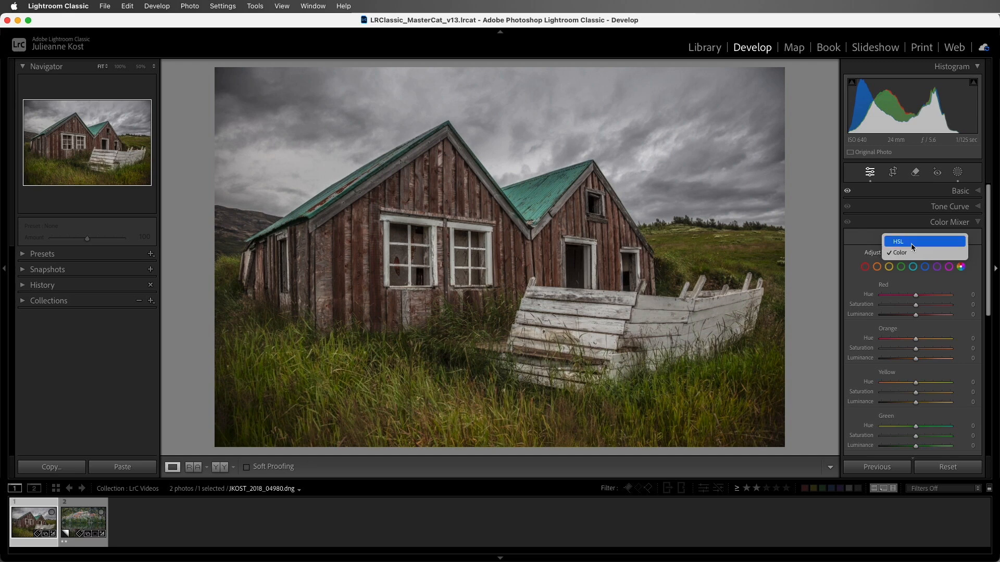
pyautogui.click(912, 243)
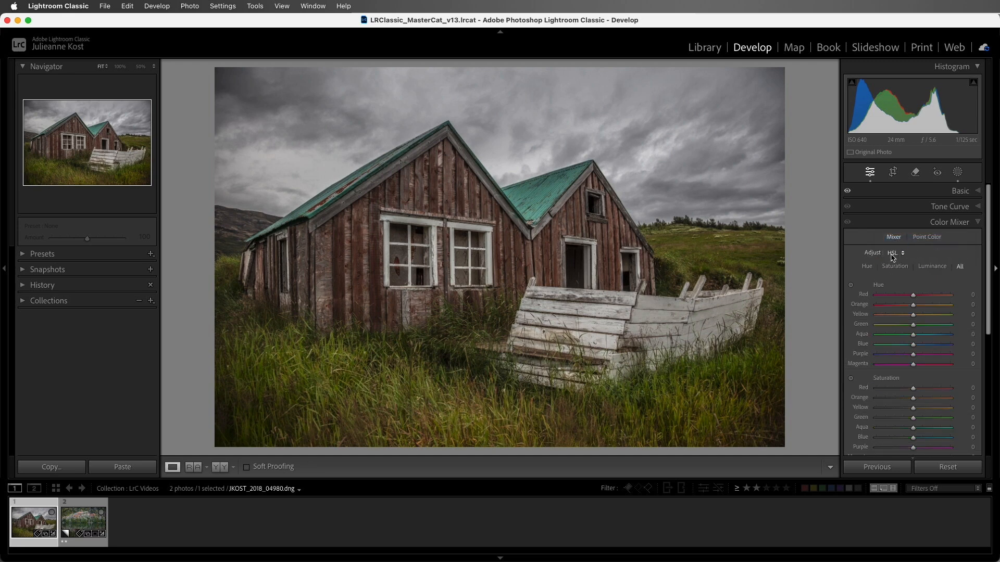
pyautogui.click(868, 267)
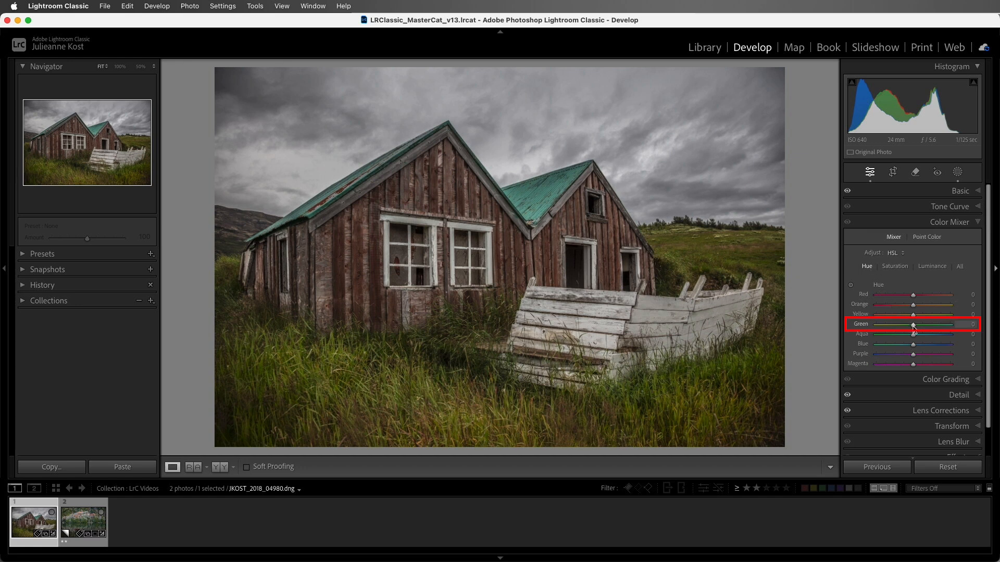
pyautogui.moveTo(913, 328); pyautogui.dragTo(882, 331)
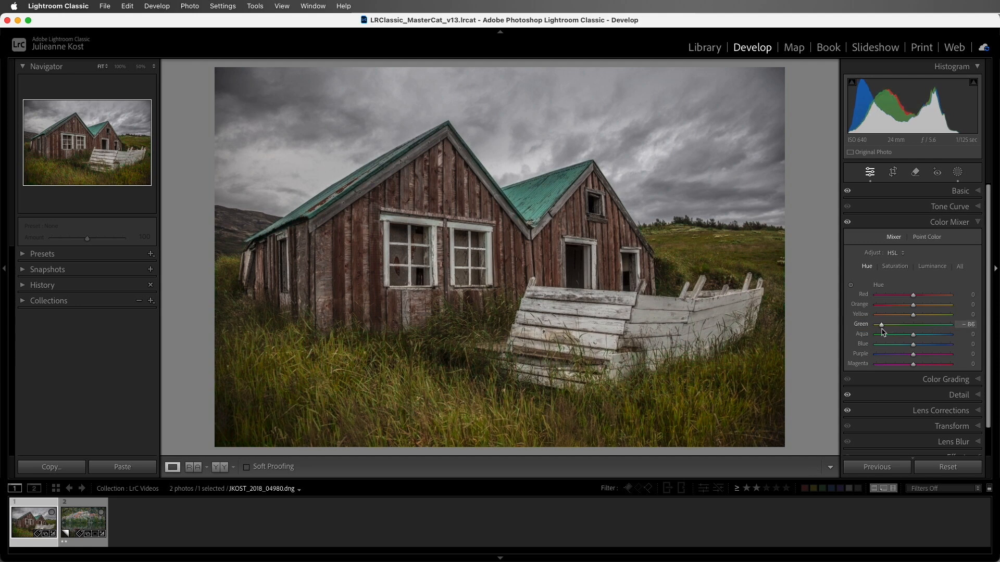
# Desaturate the green roof with the targeted saturation adjustment, bringing Aqua to −100 and Green to −1
pyautogui.click(893, 267)
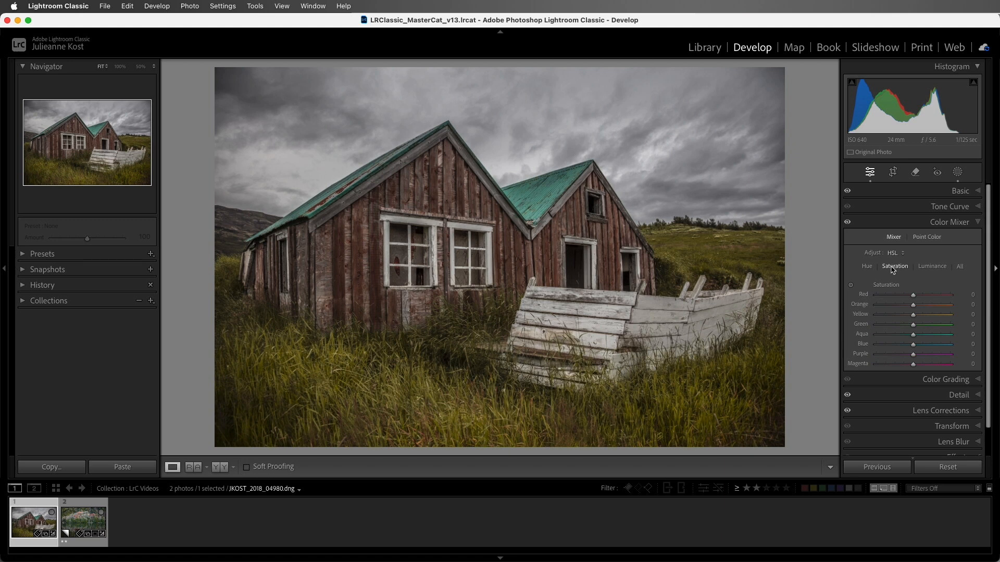
pyautogui.click(852, 287)
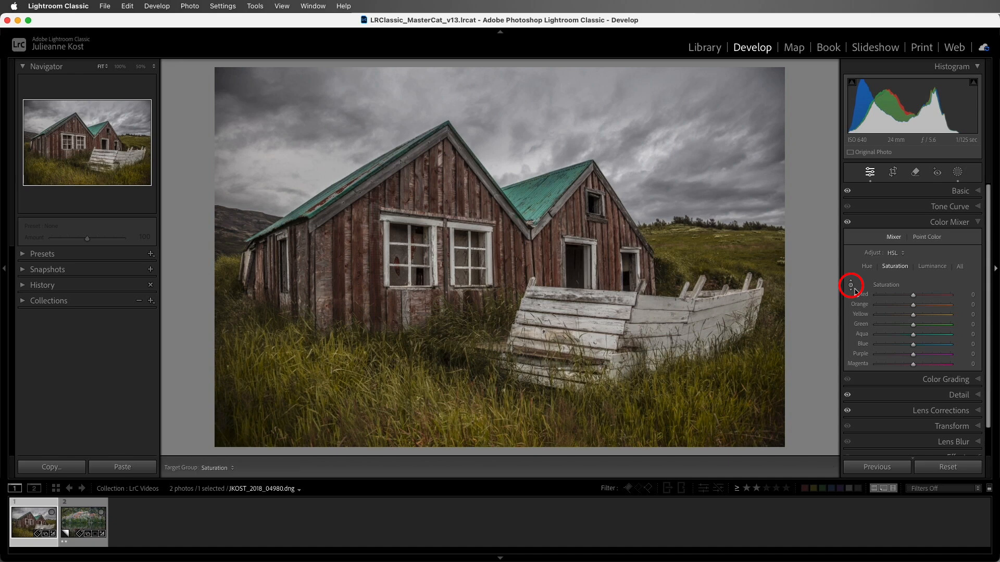
pyautogui.click(545, 193)
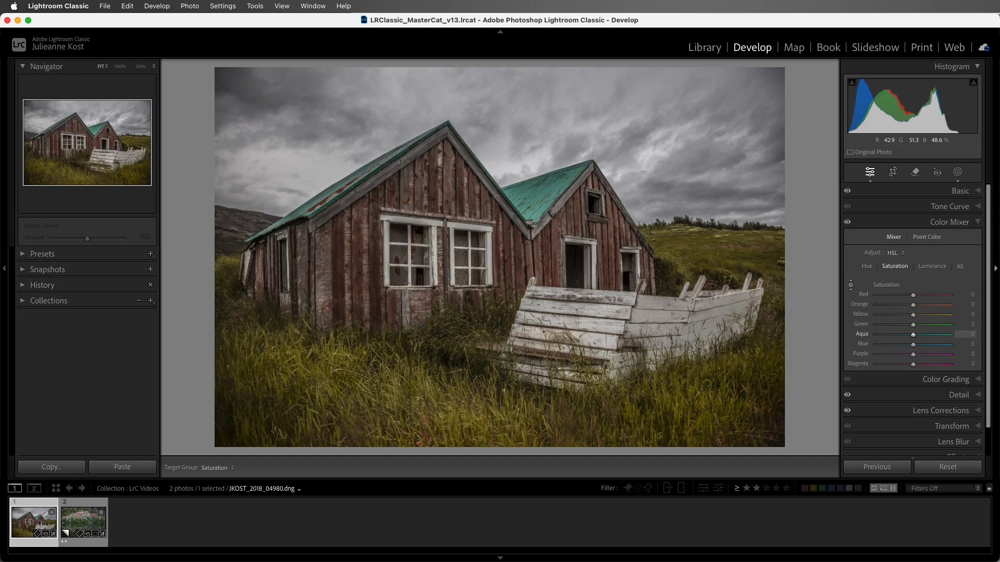
pyautogui.moveTo(544, 192); pyautogui.dragTo(544, 148)
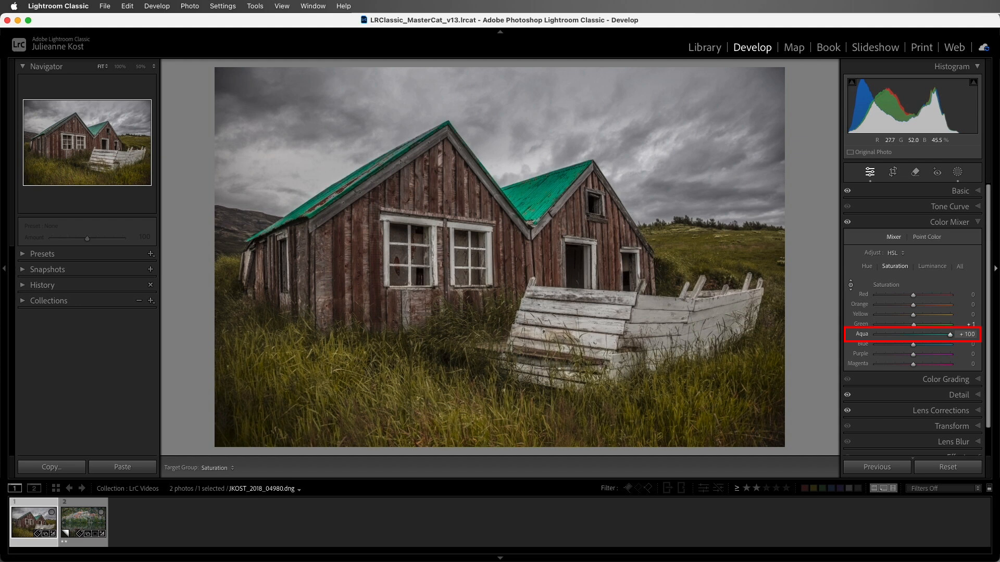
pyautogui.moveTo(545, 149); pyautogui.dragTo(544, 245)
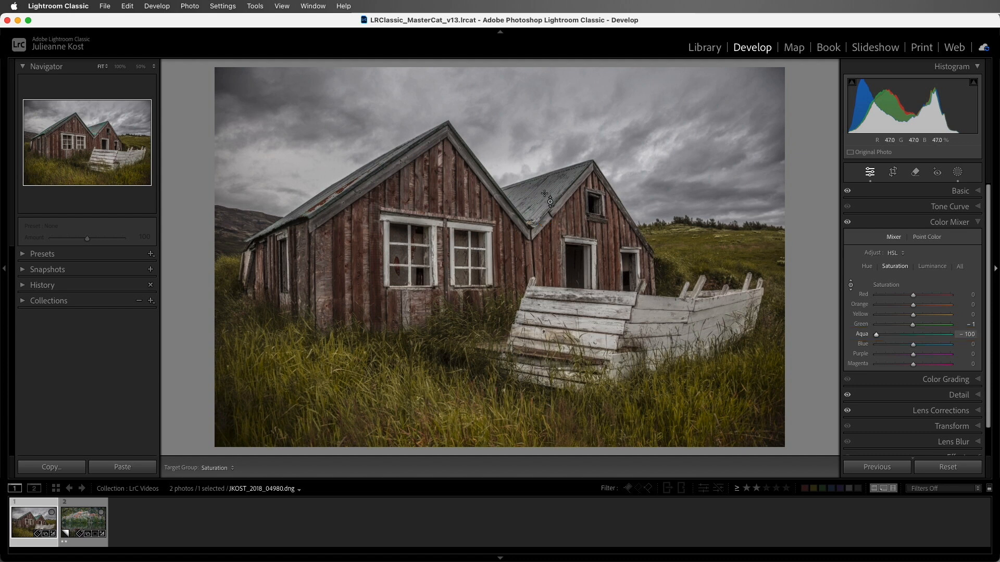
# Boost the wooden walls' saturation with the targeted adjustment, bringing Red to +21 and Orange to +61
pyautogui.click(545, 246)
pyautogui.moveTo(546, 246); pyautogui.dragTo(545, 223)
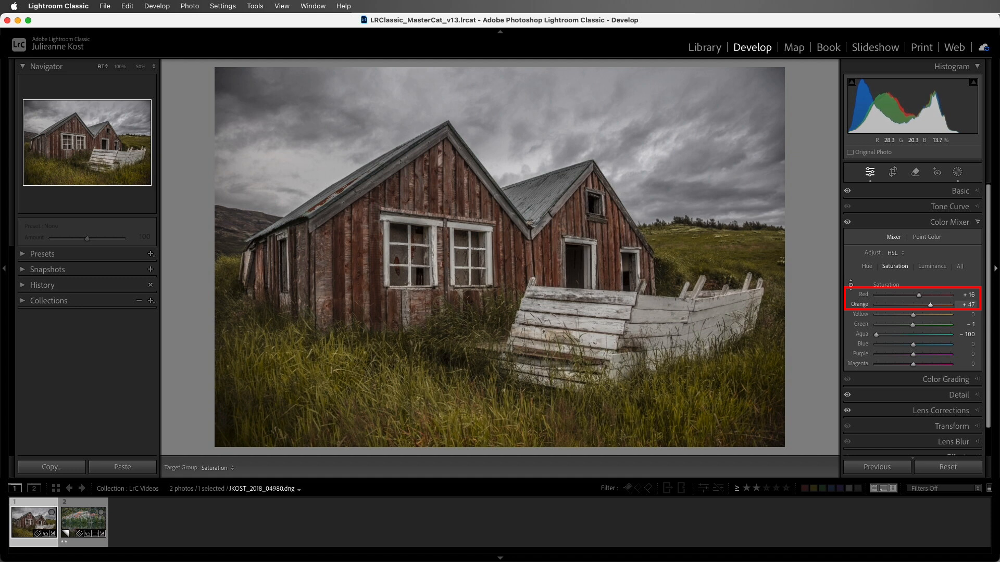
pyautogui.moveTo(545, 222); pyautogui.dragTo(545, 215)
# Darken the grass with the targeted luminance adjustment to Yellow −48 and Green −35, and compare the photo without and with the Color Mixer edits
pyautogui.click(932, 266)
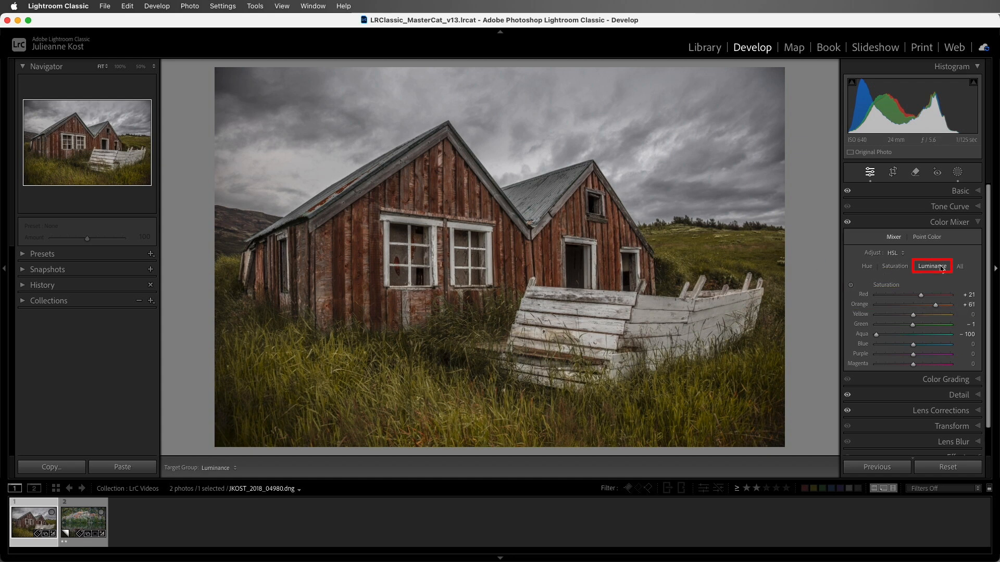
pyautogui.click(680, 392)
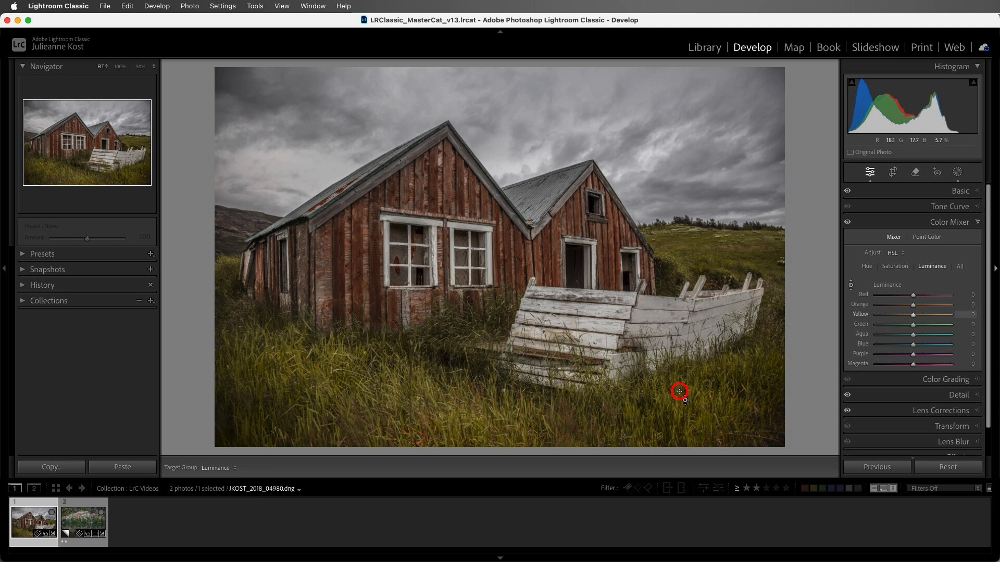
pyautogui.moveTo(679, 391); pyautogui.dragTo(679, 432)
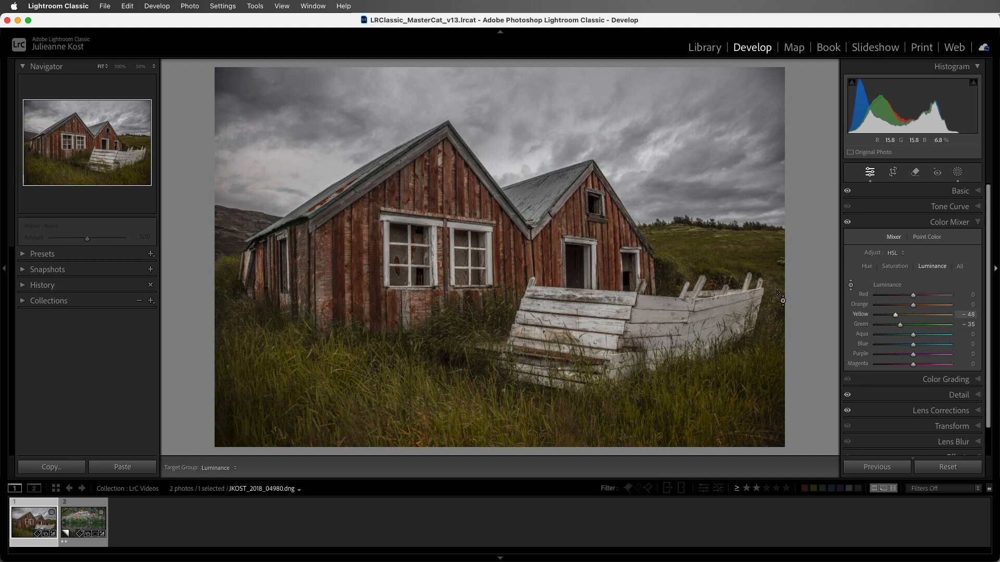
pyautogui.click(848, 223)
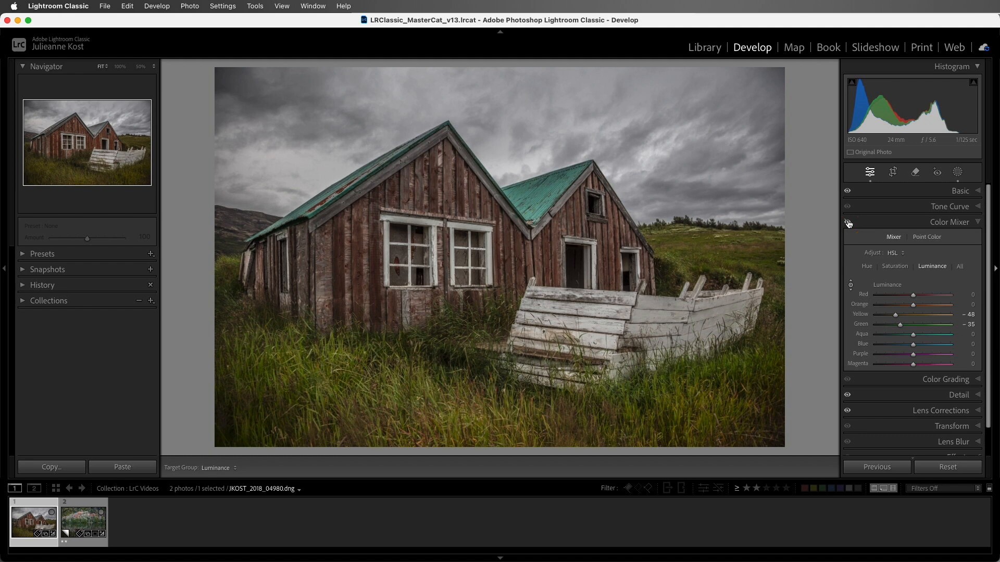
pyautogui.click(848, 223)
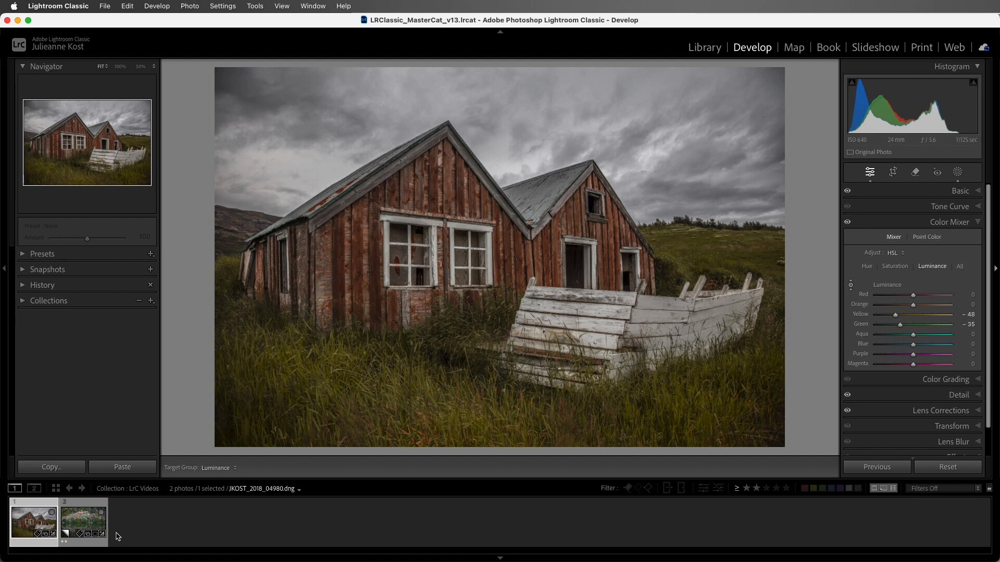
# On the lake reflection photo, set the hue of Red to +78, Yellow to −84, Green to −76 and Aqua to −80
pyautogui.click(96, 528)
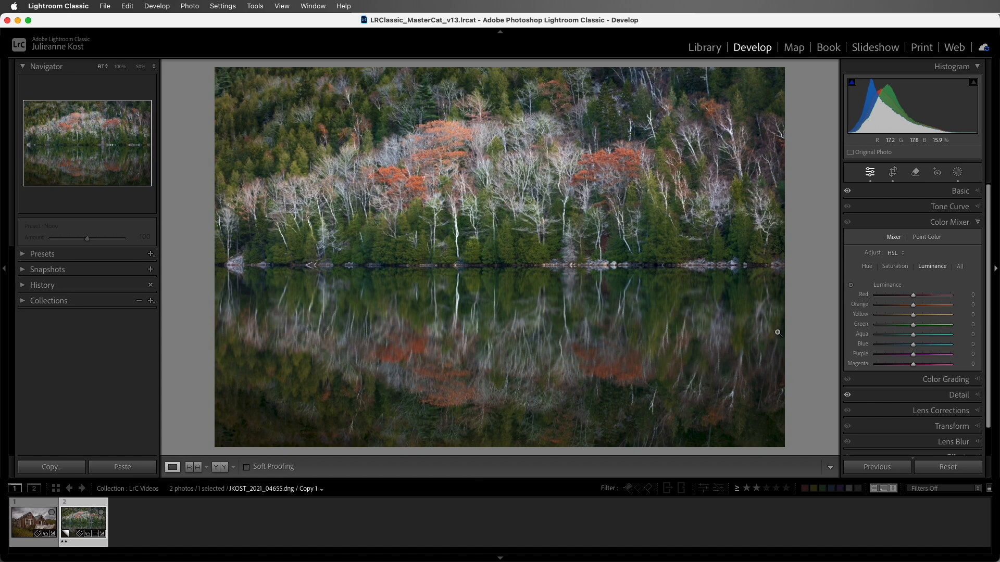
pyautogui.click(866, 266)
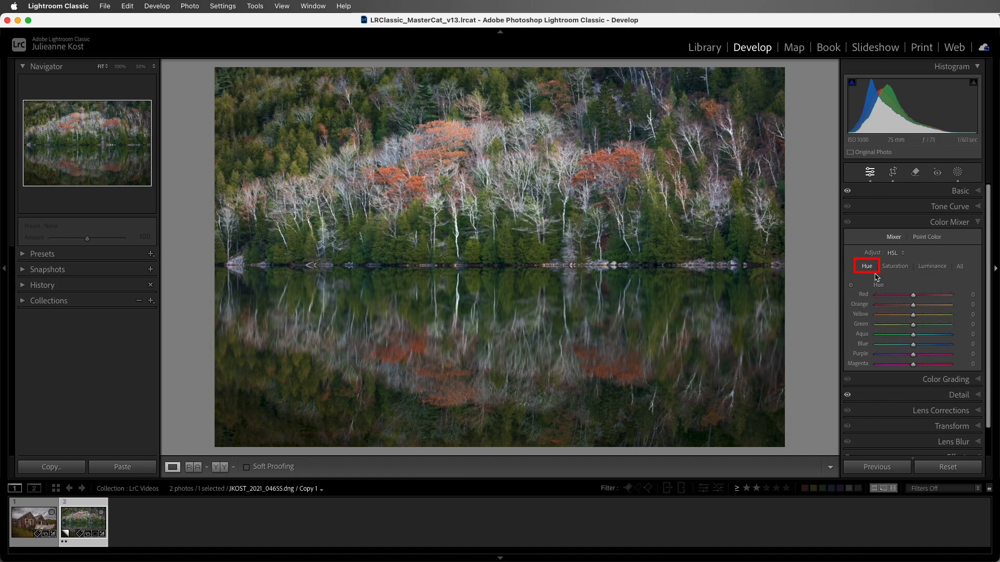
pyautogui.moveTo(915, 297); pyautogui.dragTo(946, 298)
pyautogui.moveTo(913, 314)
pyautogui.mouseDown()
pyautogui.moveTo(885, 316)
pyautogui.moveTo(885, 329)
pyautogui.mouseUp()
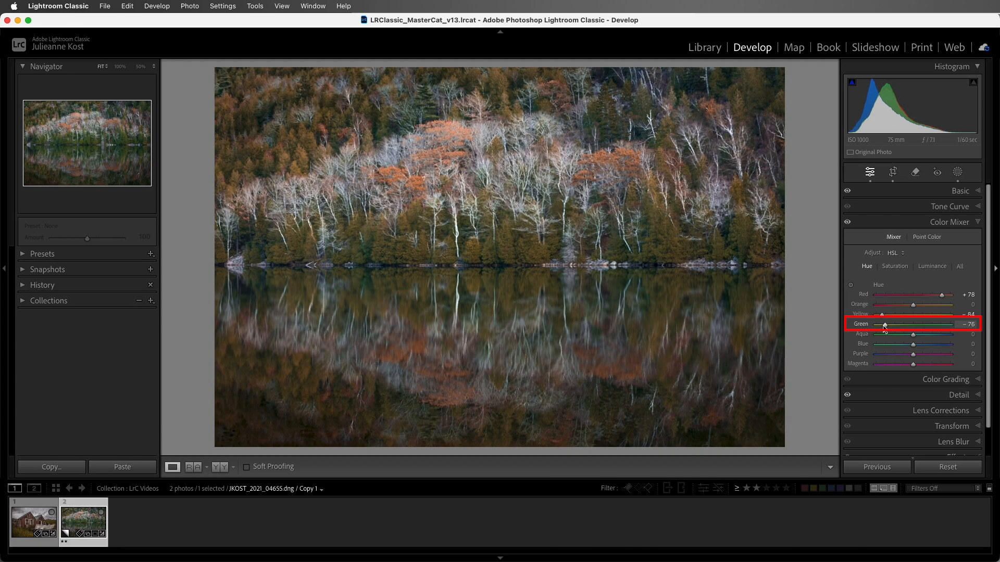
pyautogui.click(372, 256)
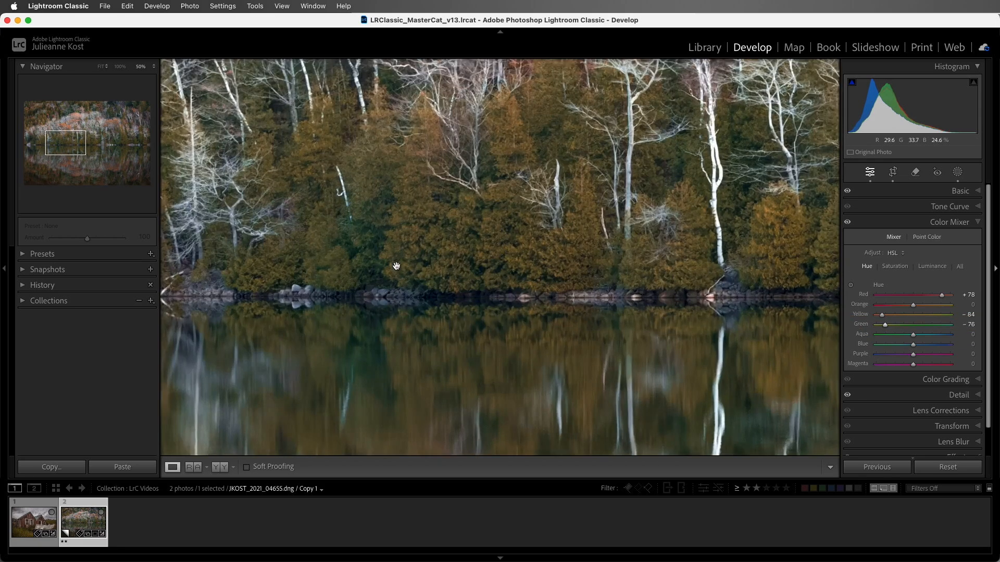
pyautogui.moveTo(913, 334); pyautogui.dragTo(878, 339)
pyautogui.click(775, 338)
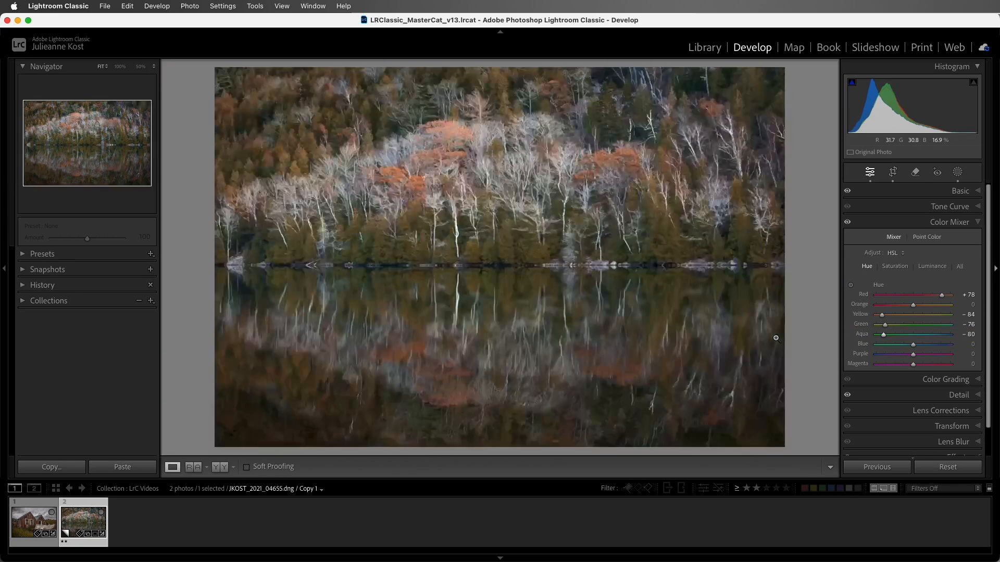
# Set the saturation of Orange to +33, Yellow −38, Green −79, Aqua −77, Blue −76, Purple −73 and Magenta −71
pyautogui.click(895, 267)
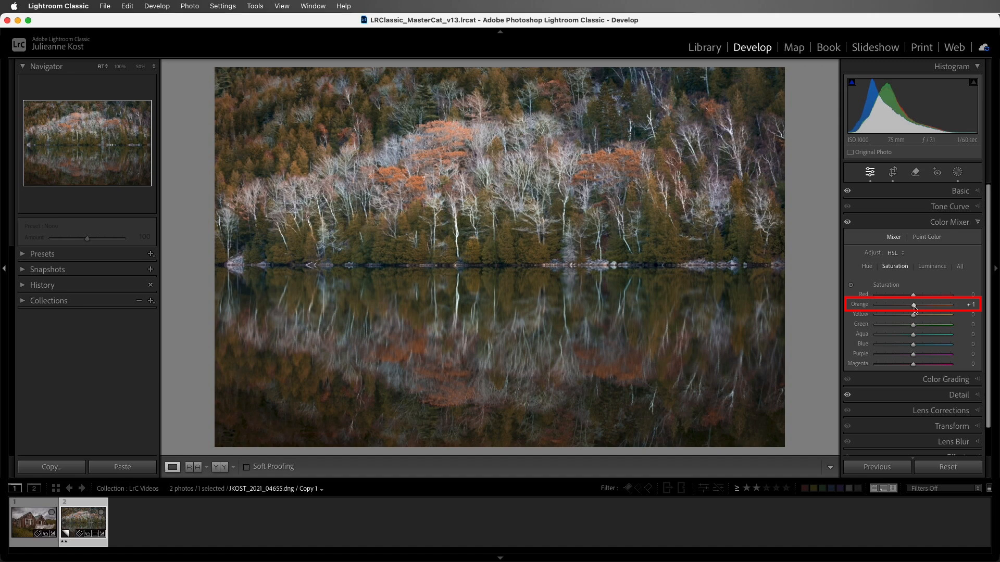
pyautogui.moveTo(913, 306)
pyautogui.mouseDown()
pyautogui.moveTo(925, 307)
pyautogui.moveTo(900, 321)
pyautogui.mouseUp()
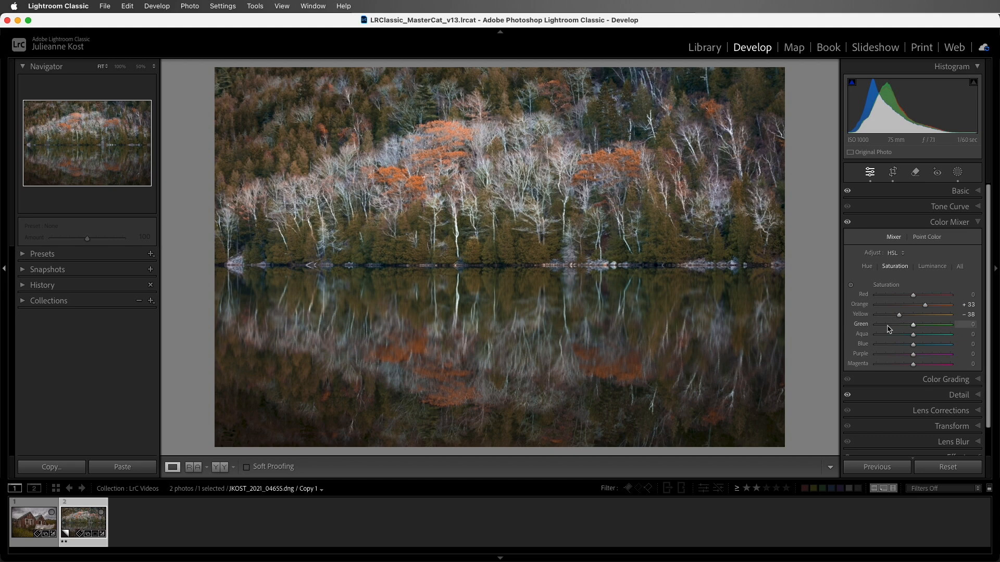
pyautogui.click(884, 325)
pyautogui.click(885, 334)
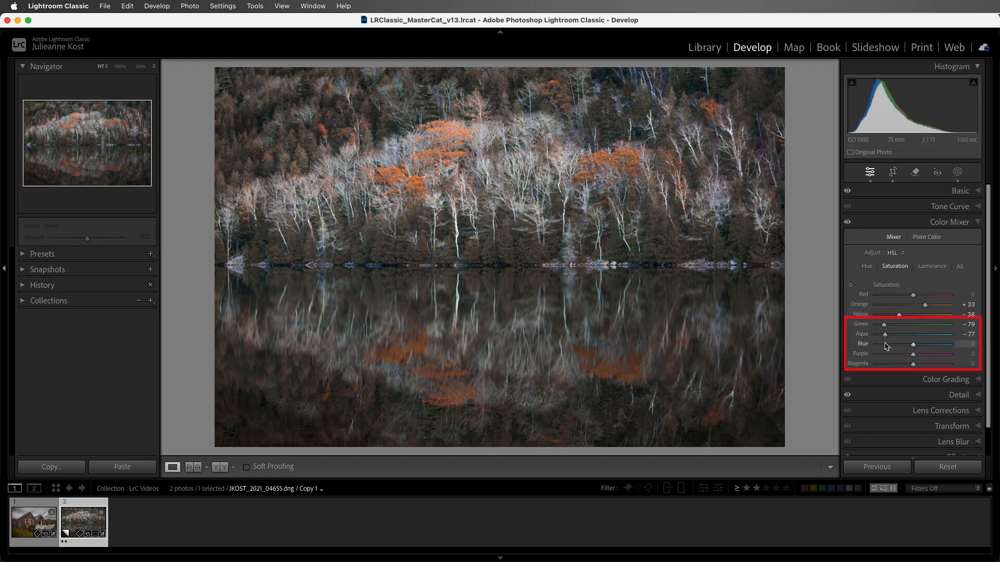
pyautogui.click(885, 344)
pyautogui.click(886, 354)
pyautogui.click(886, 364)
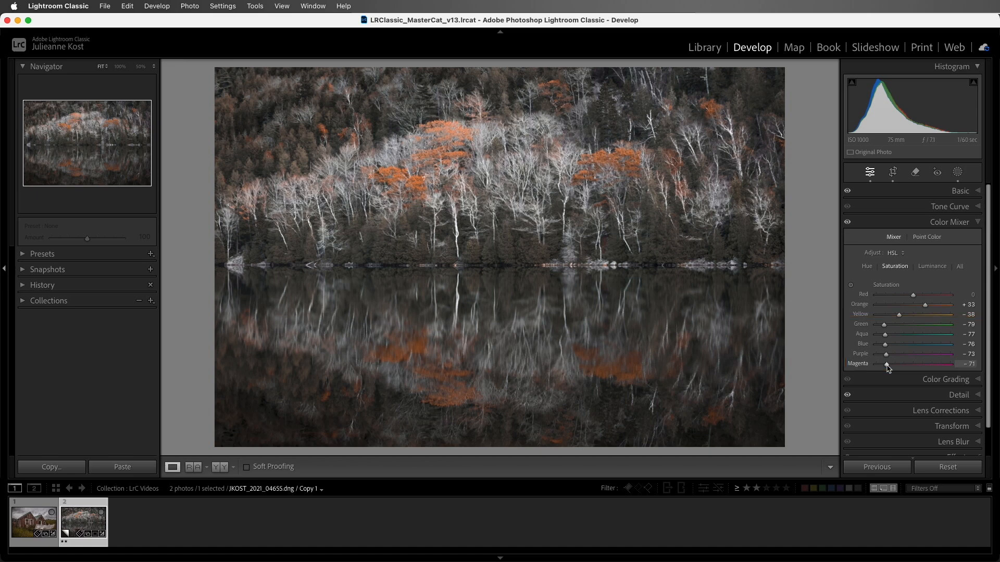
# Set the luminance of Orange to +13 and Green to −61, and compare the photo without and with the Color Mixer edits
pyautogui.click(933, 267)
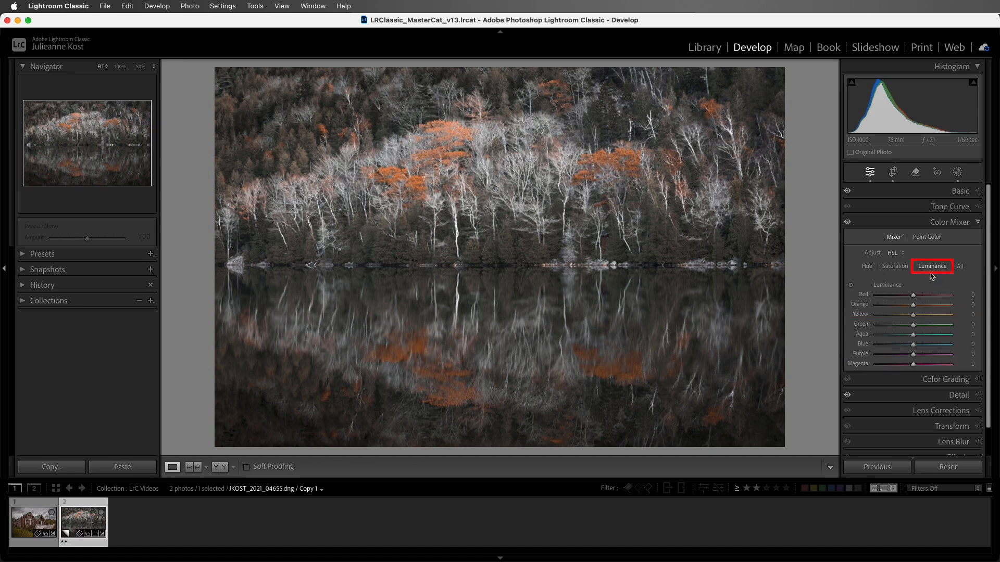
pyautogui.moveTo(914, 305); pyautogui.dragTo(891, 327)
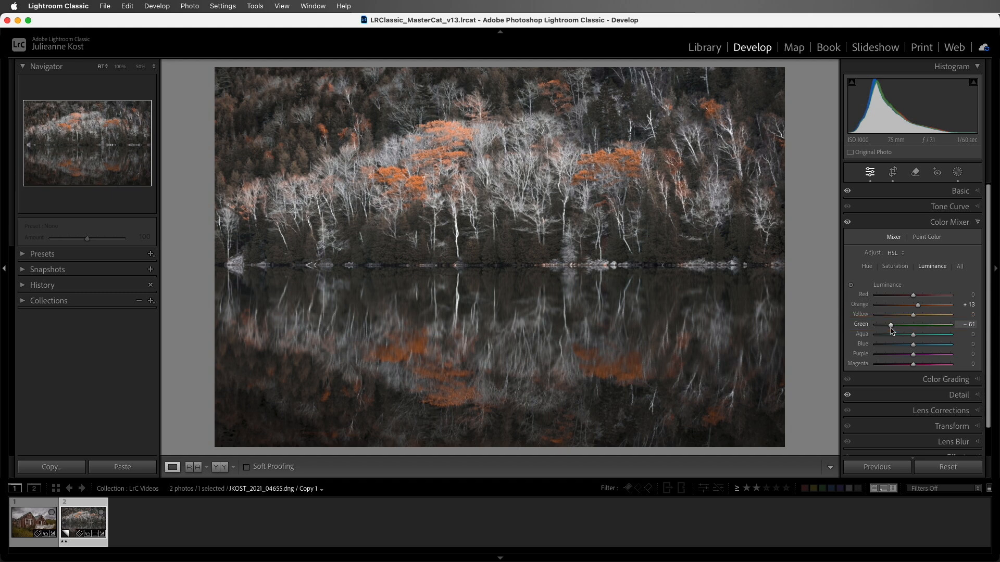
pyautogui.click(848, 224)
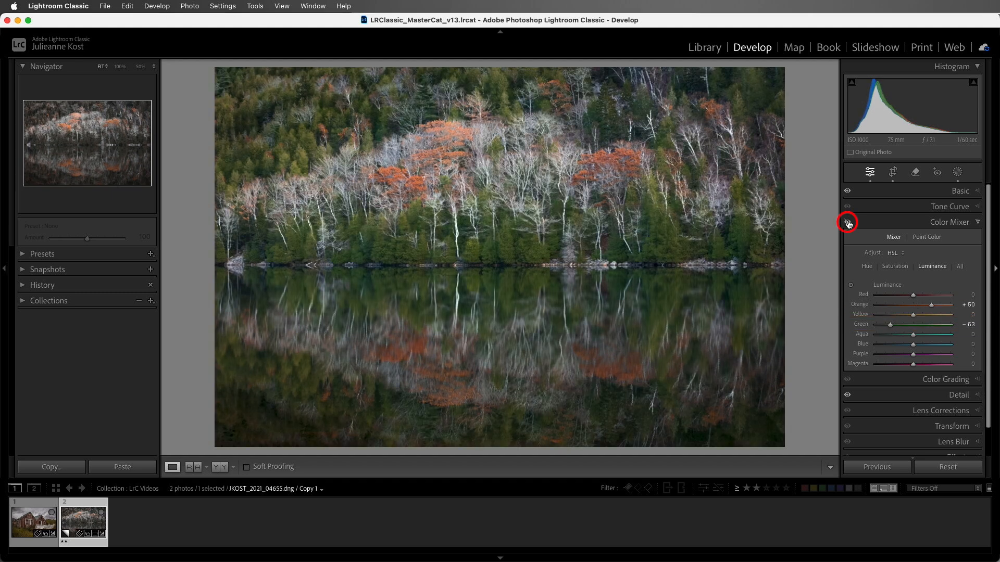
pyautogui.click(848, 224)
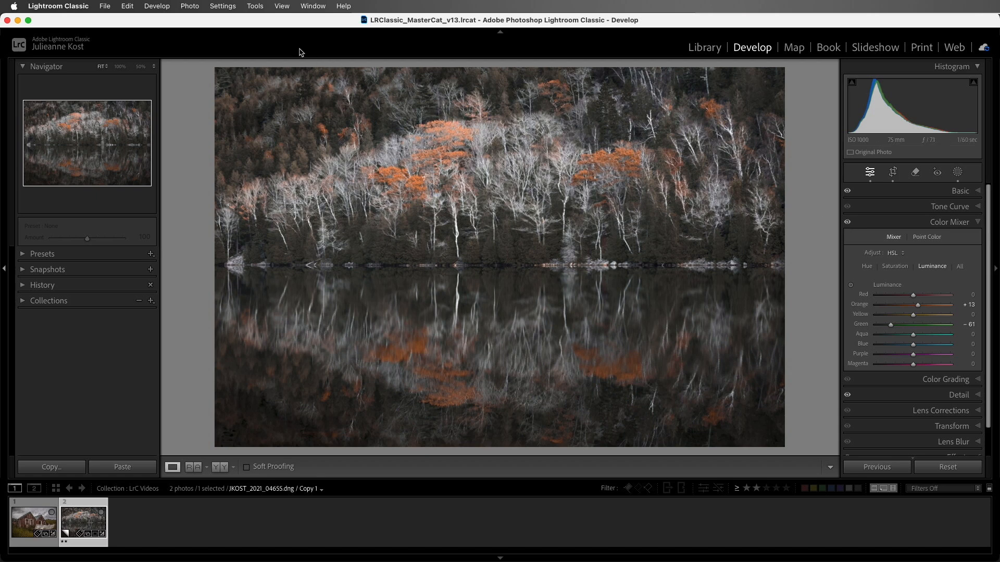
pyautogui.click(259, 7)
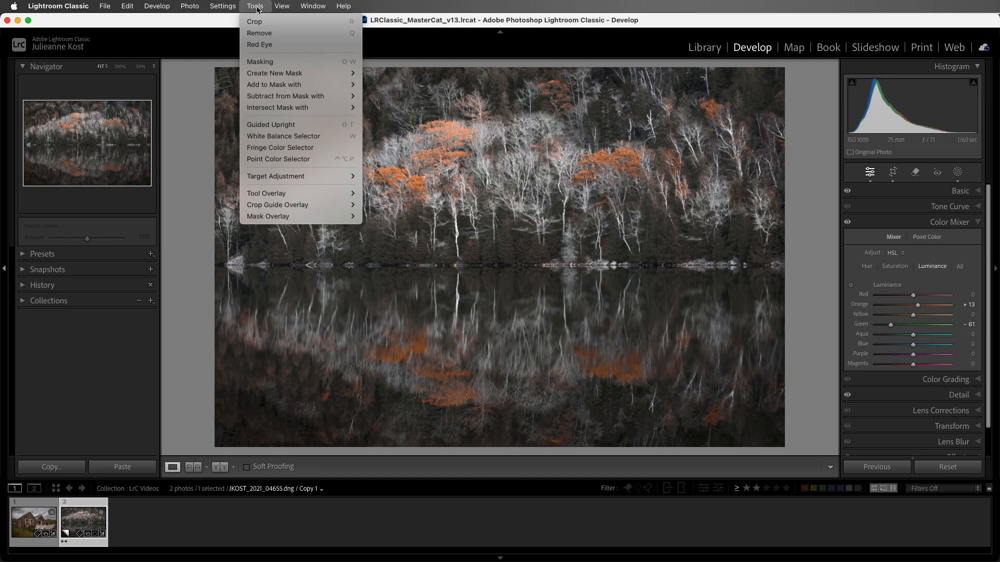
pyautogui.moveTo(304, 176)
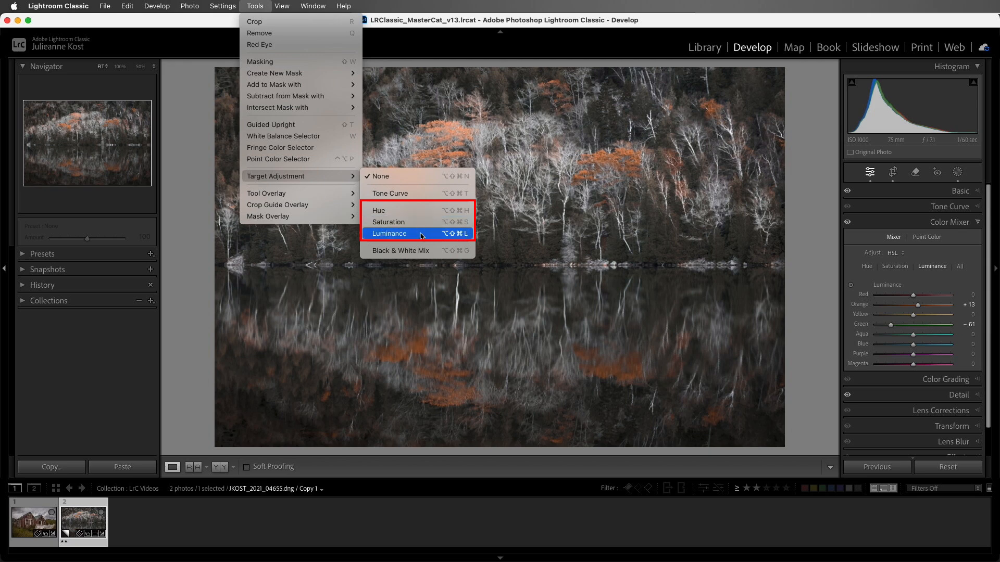
pyautogui.click(279, 244)
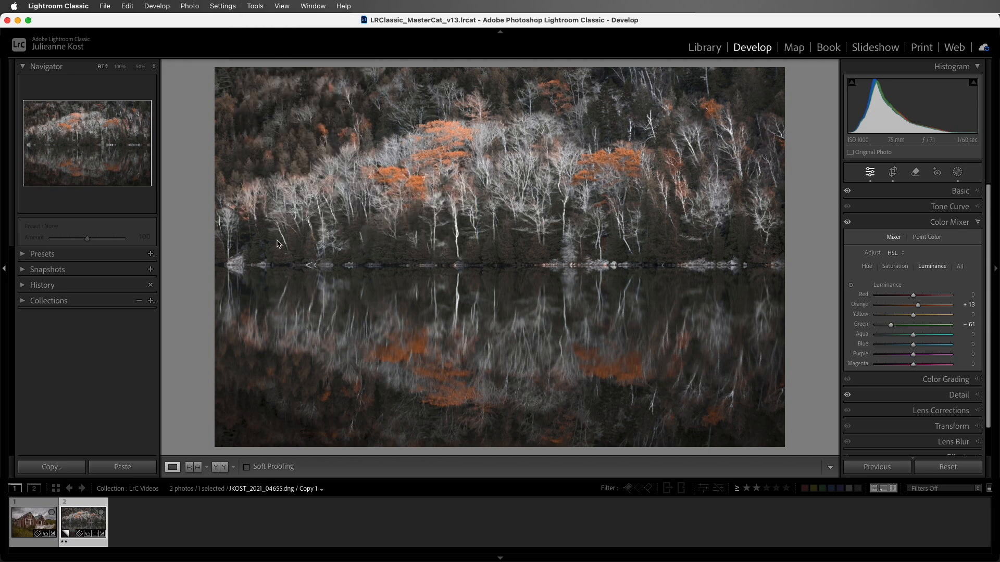